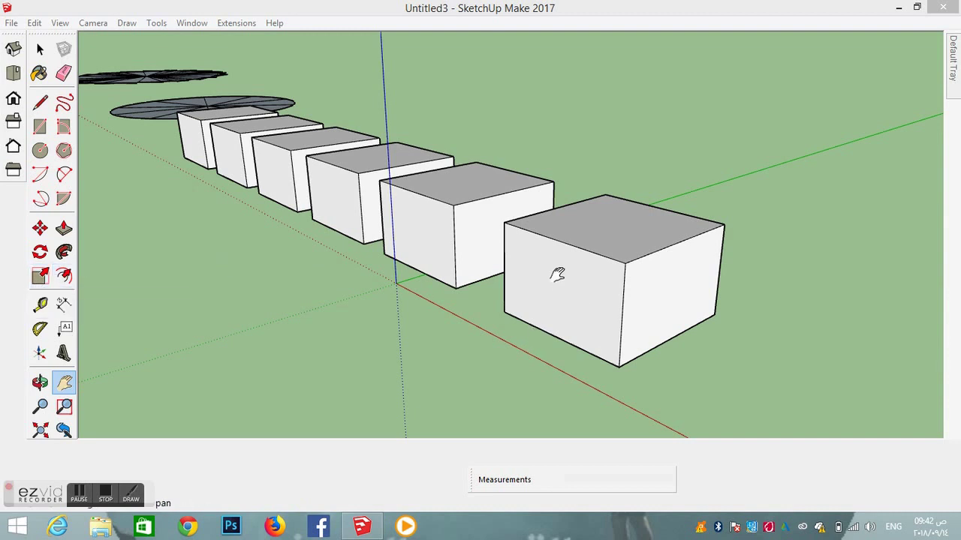
left_click_drag(558, 273, 532, 278)
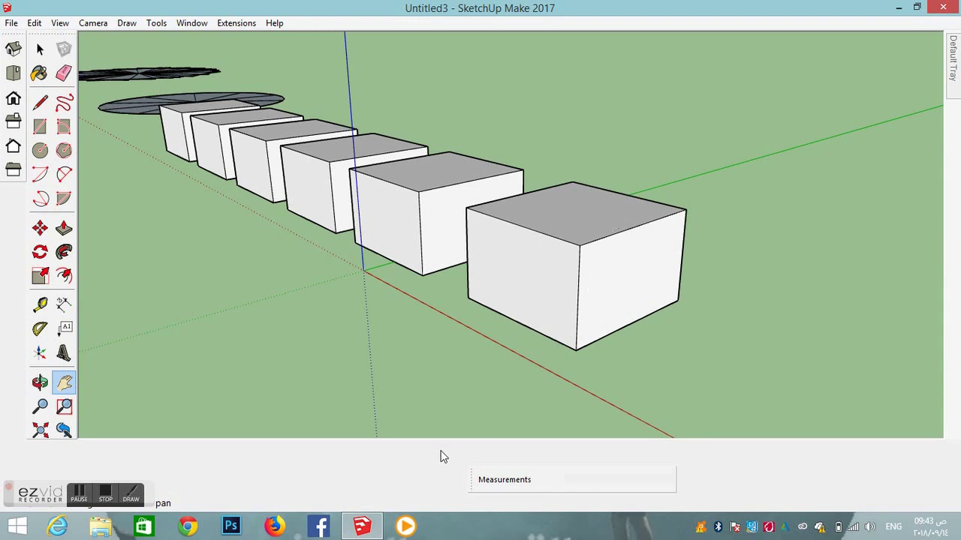
left_click(41, 49)
left_click(601, 213)
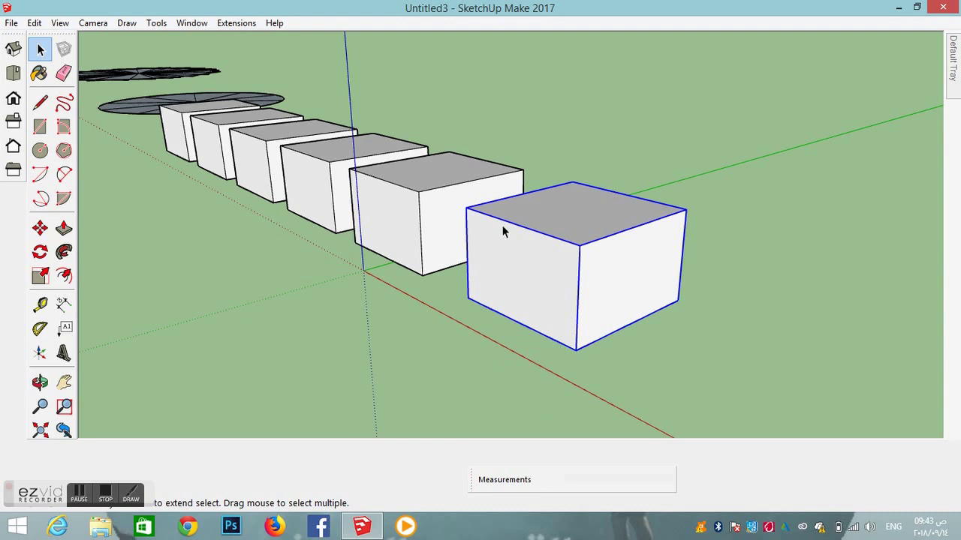
left_click(64, 383)
left_click_drag(681, 214, 553, 225)
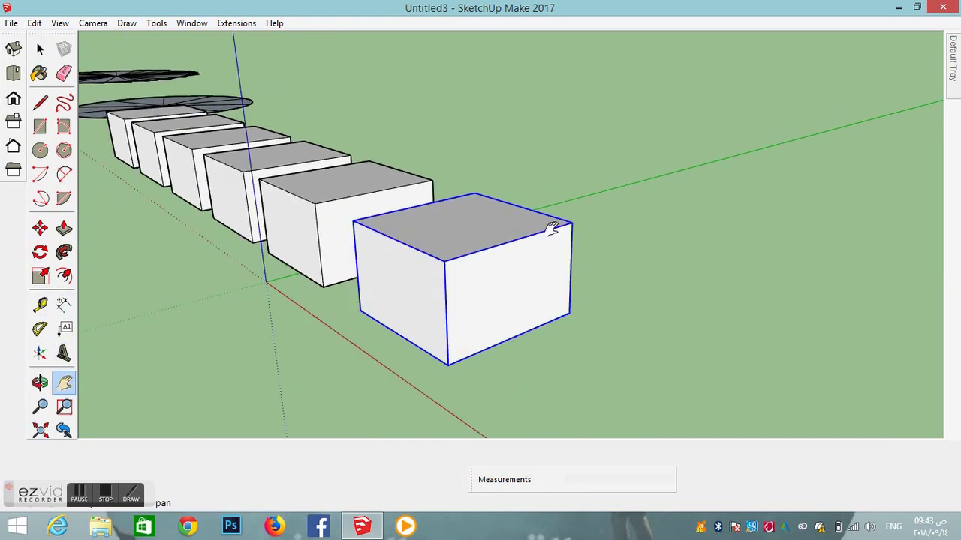
- Start a new model and erase the default person figure
left_click(12, 23)
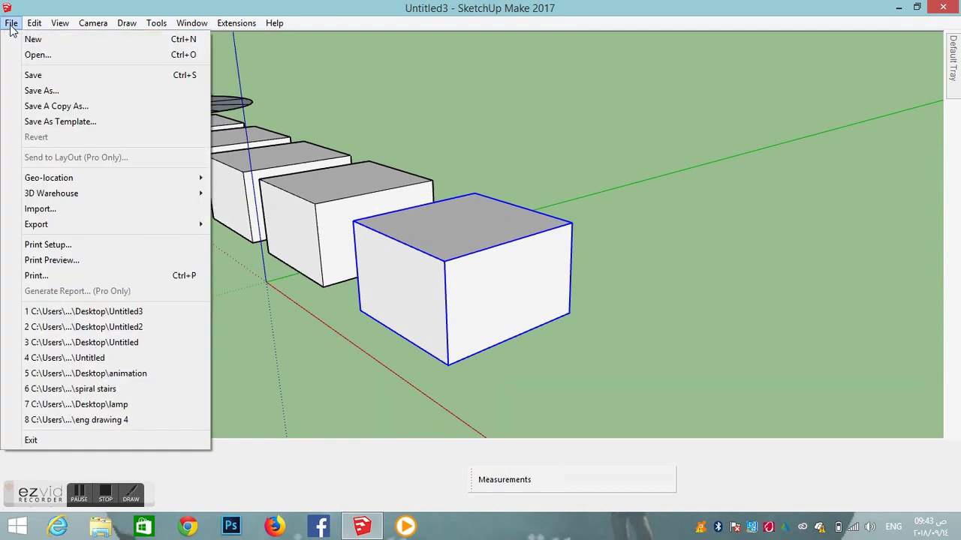
left_click(360, 177)
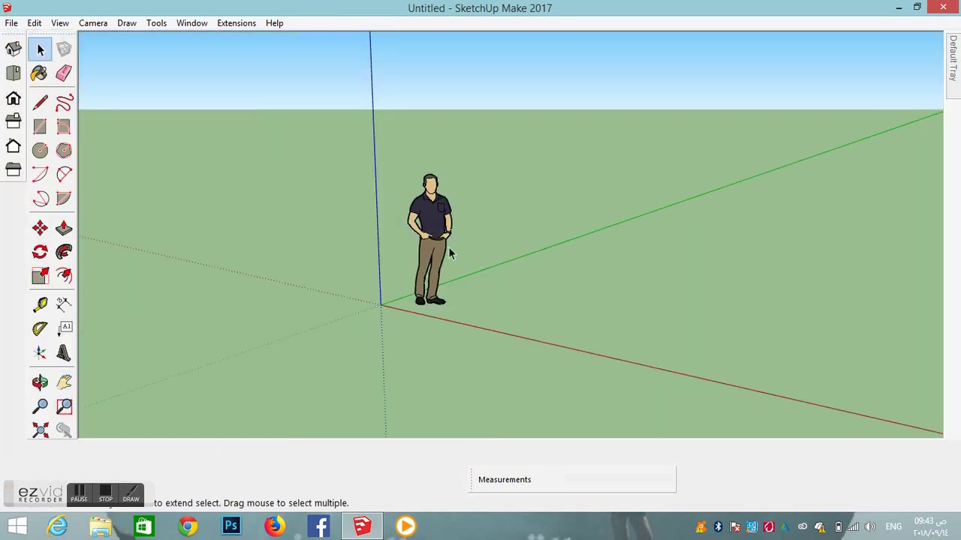
right_click(430, 240)
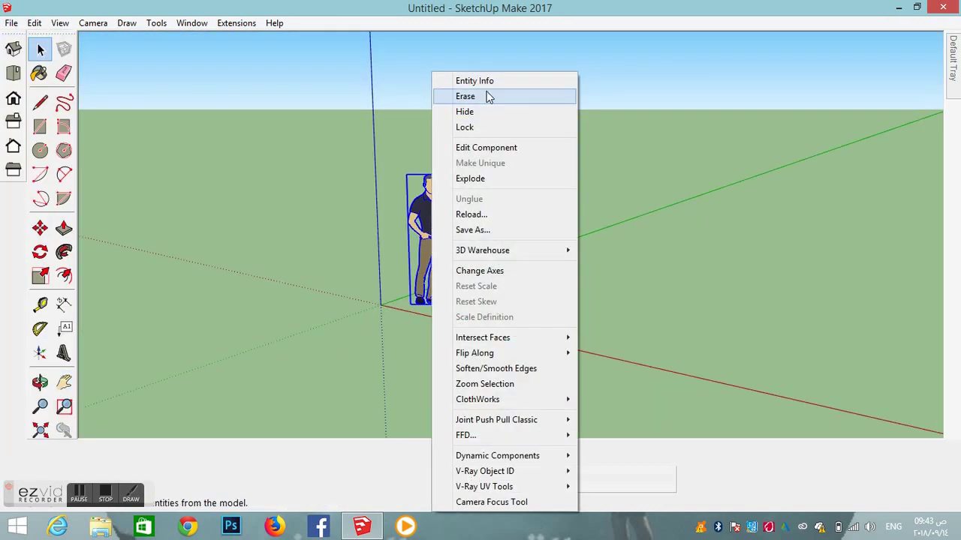
left_click(465, 96)
- Draw a ground rectangle about 2.71 by 2.64 m beside the red axis and pull it up about 1.44 m into a box
left_click(41, 128)
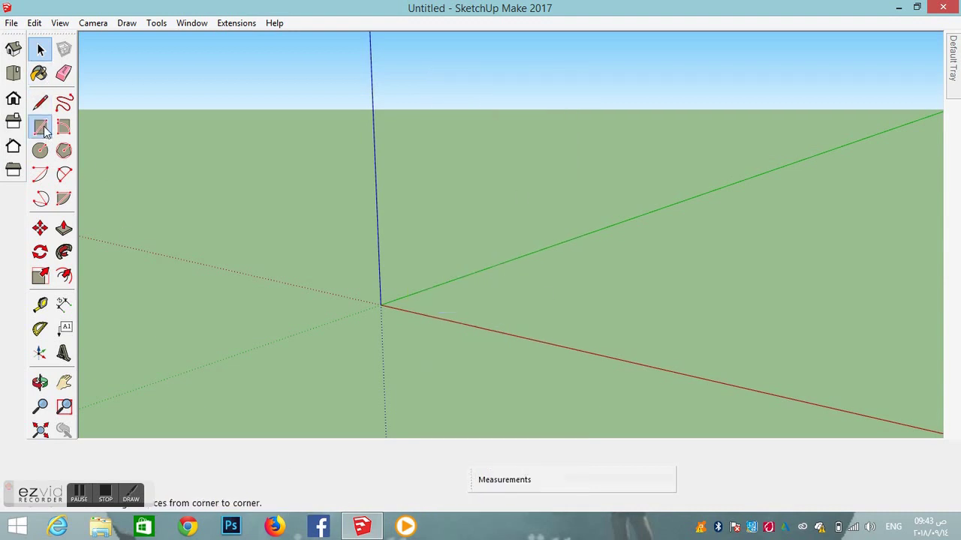
left_click(577, 272)
left_click(685, 356)
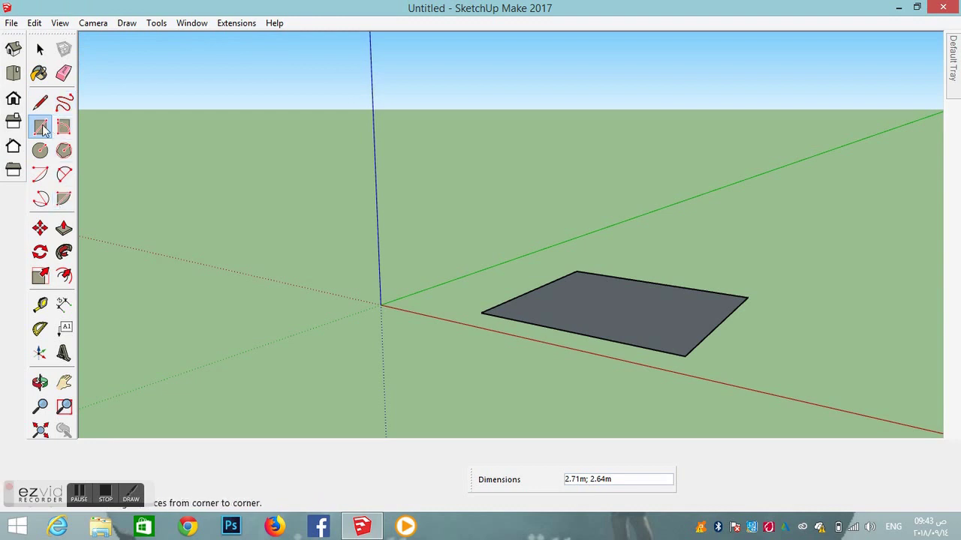
left_click(64, 229)
left_click(654, 310)
left_click(615, 209)
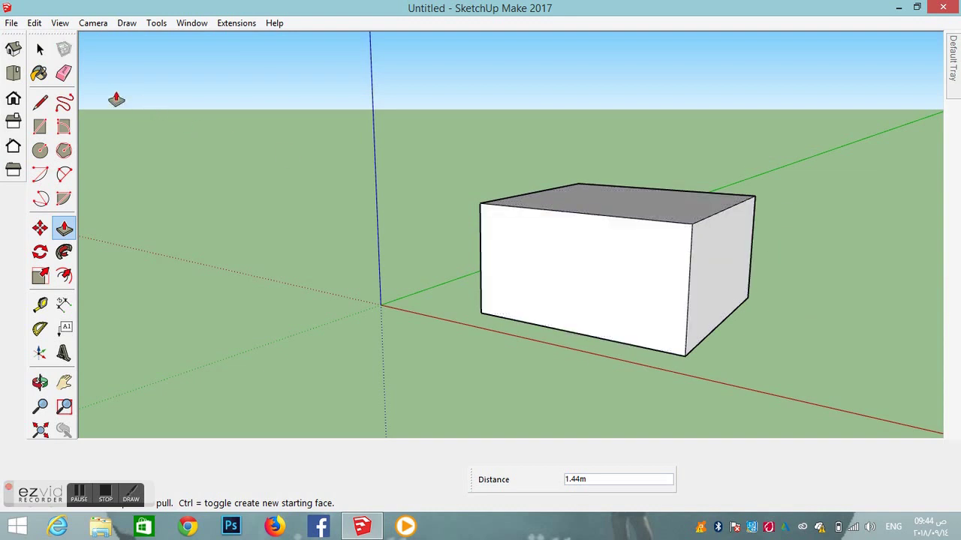
- Select all the connected geometry of the box and make it a group
left_click(39, 49)
triple_click(597, 246)
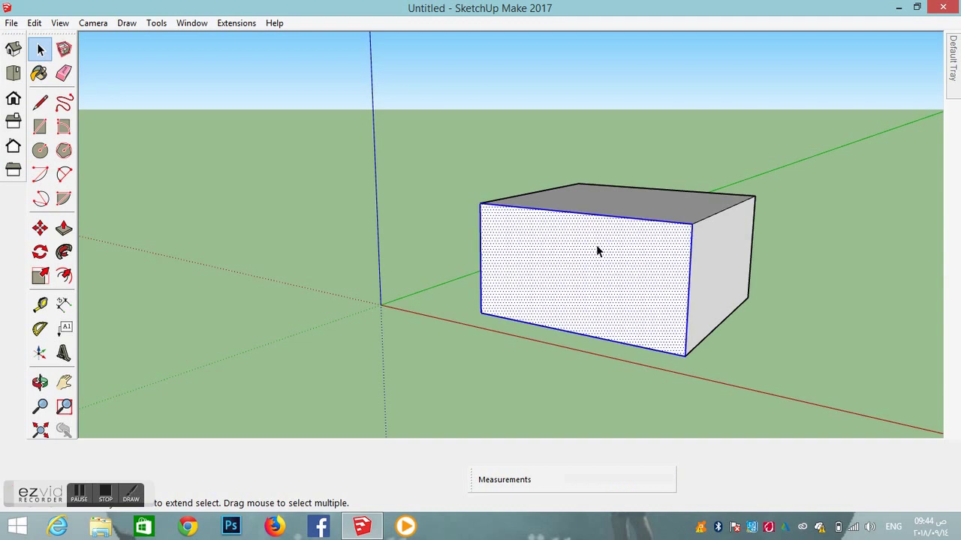
right_click(596, 247)
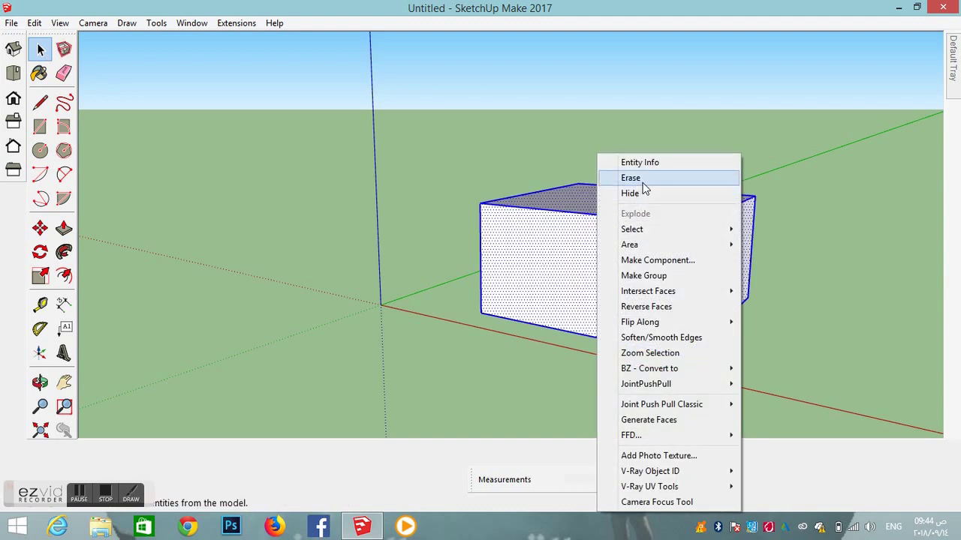
left_click(659, 276)
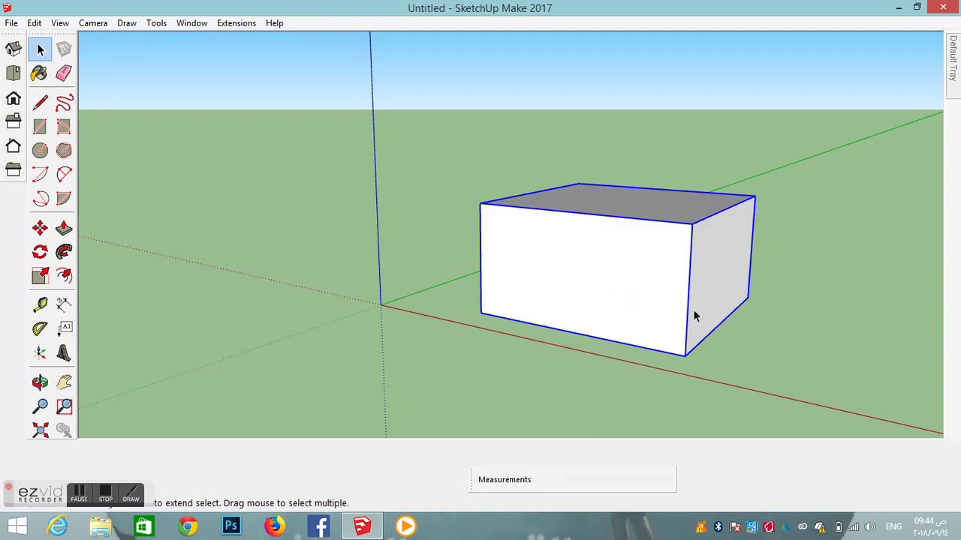
- Scale the box group uniformly from its upper front corners, by about 1.21, then 0.72, then 1.20
left_click(41, 277)
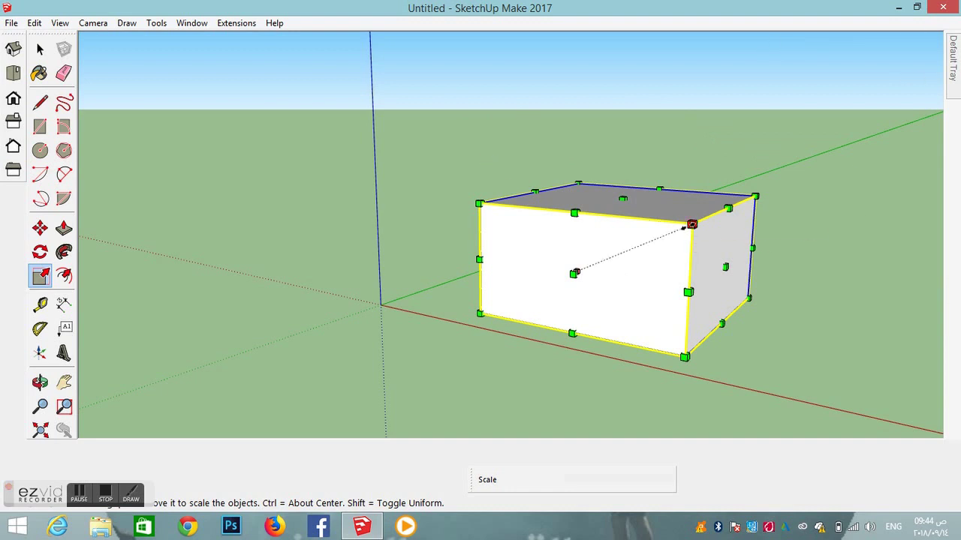
left_click(691, 224)
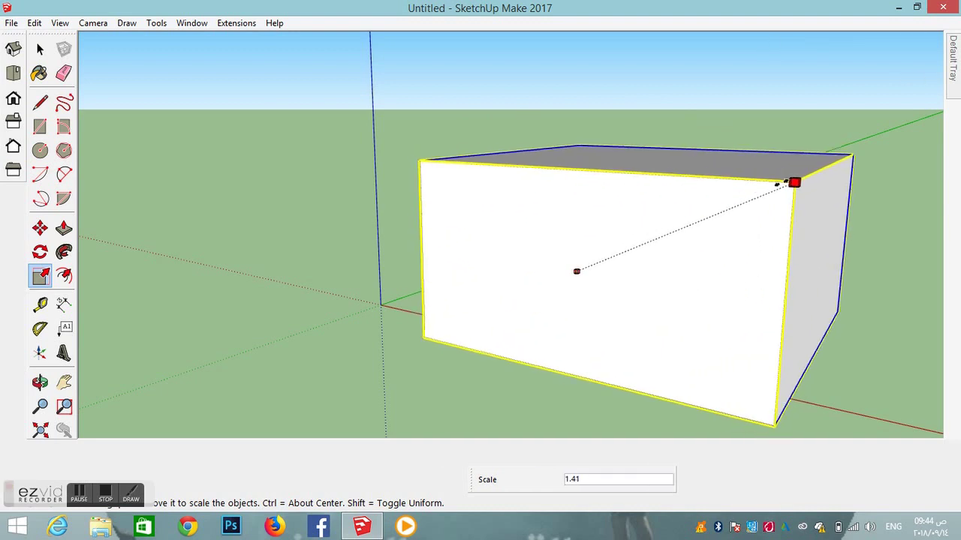
left_click(750, 249)
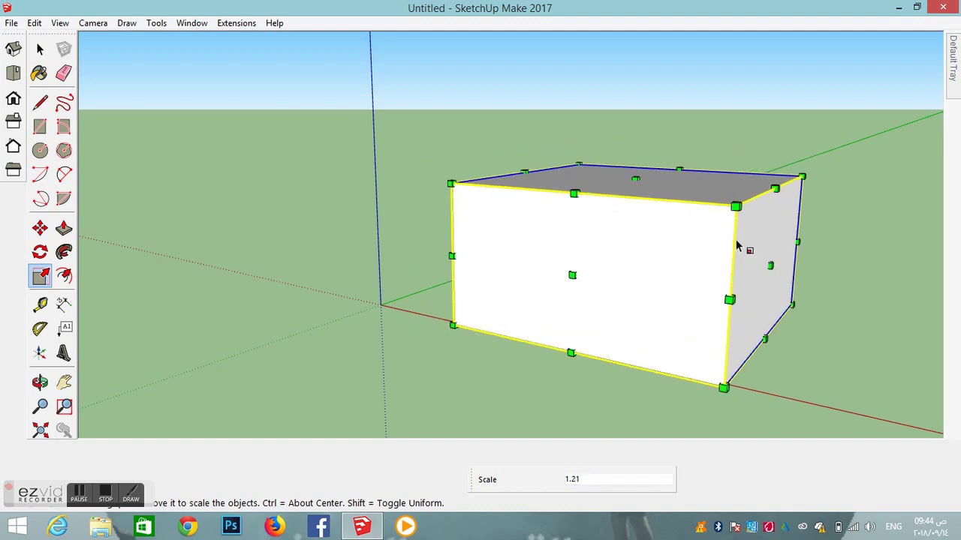
left_click(452, 183)
left_click(560, 218)
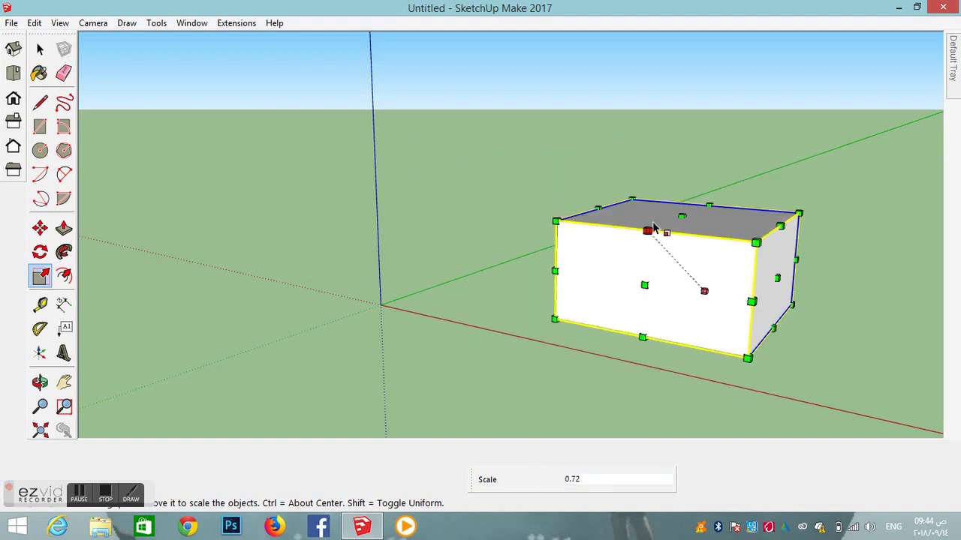
left_click(555, 222)
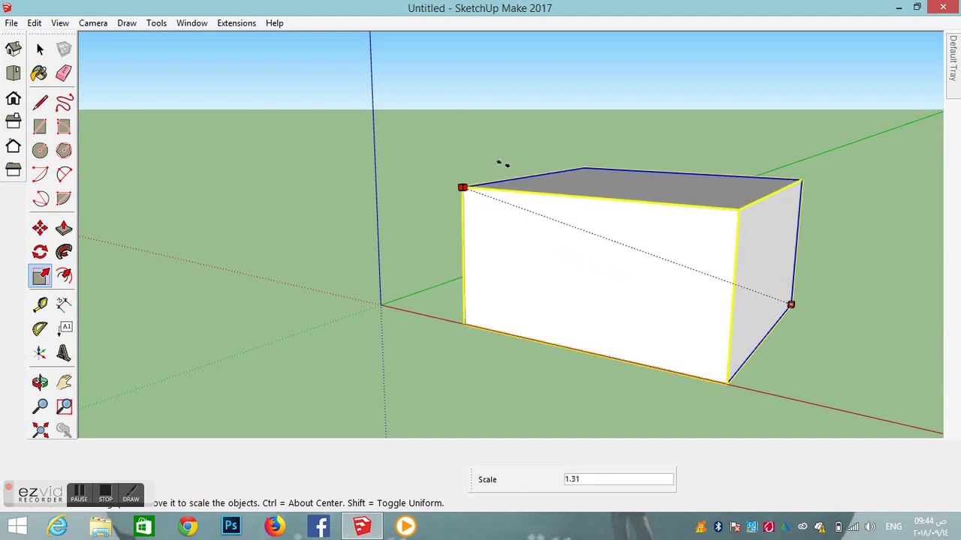
left_click(508, 200)
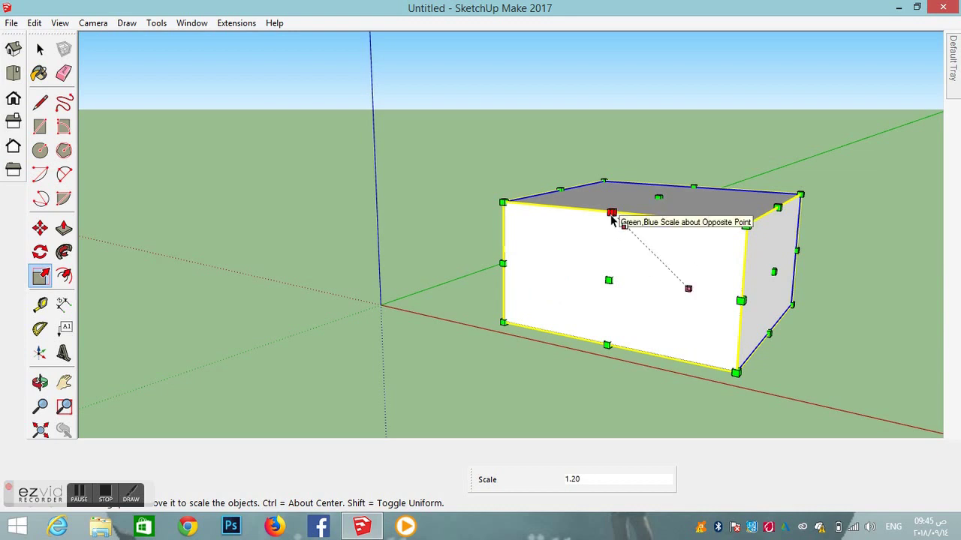
- Enlarge the box group along the green and blue axes from its upper front edge
left_click_drag(613, 214, 563, 207)
left_click_drag(710, 219, 668, 274)
key("Escape")
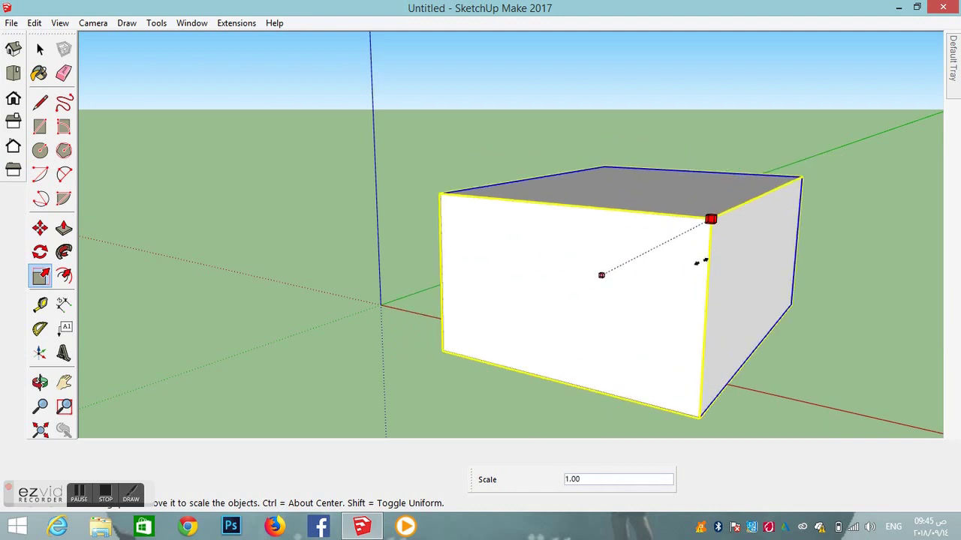
- Try scaling the box from its front vertical edge, front face and upper front edge grips, and deselect the group
left_click_drag(713, 320, 683, 328)
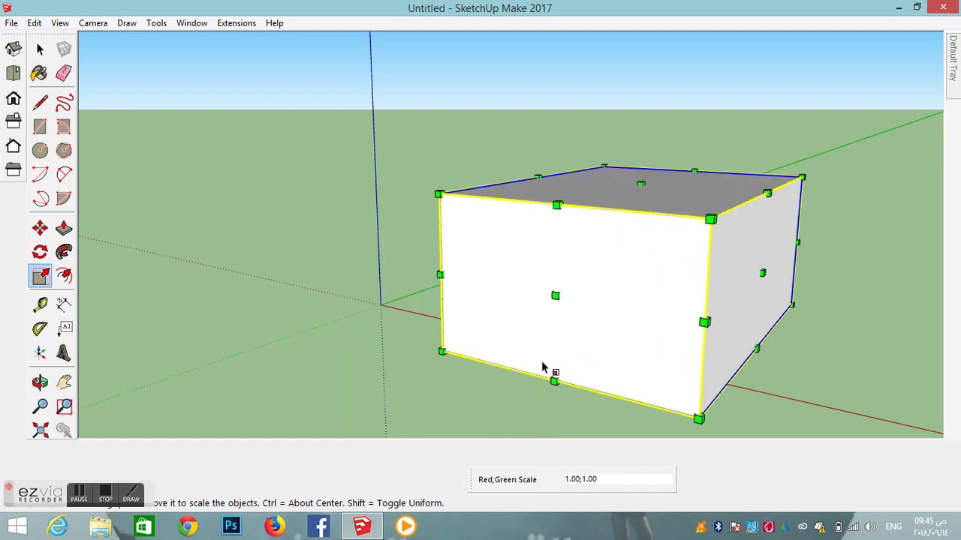
mouse_move(554, 294)
left_mouse_down()
mouse_move(515, 314)
mouse_move(555, 293)
left_mouse_up()
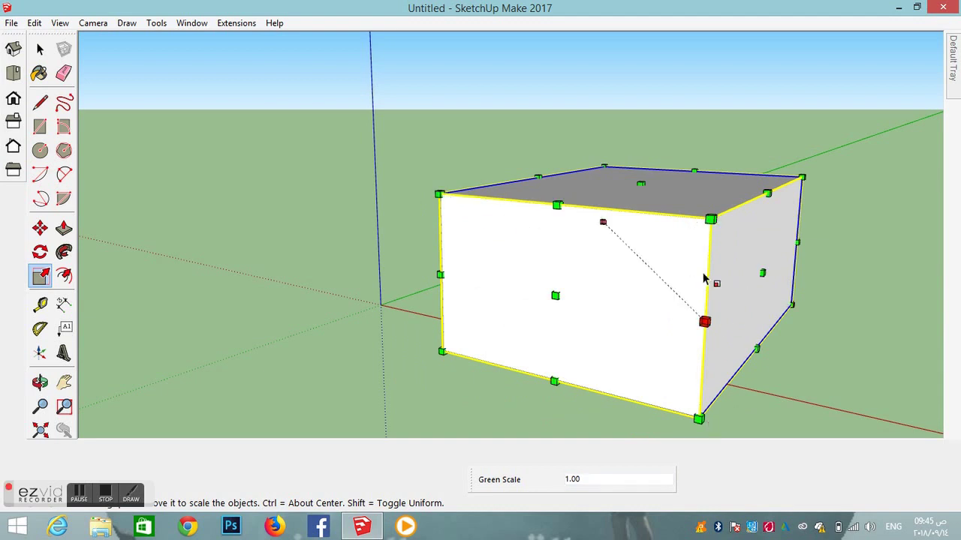
mouse_move(557, 207)
left_mouse_down()
mouse_move(553, 232)
mouse_move(586, 227)
mouse_move(521, 195)
mouse_move(431, 281)
mouse_move(788, 161)
mouse_move(564, 281)
mouse_move(563, 217)
left_mouse_up()
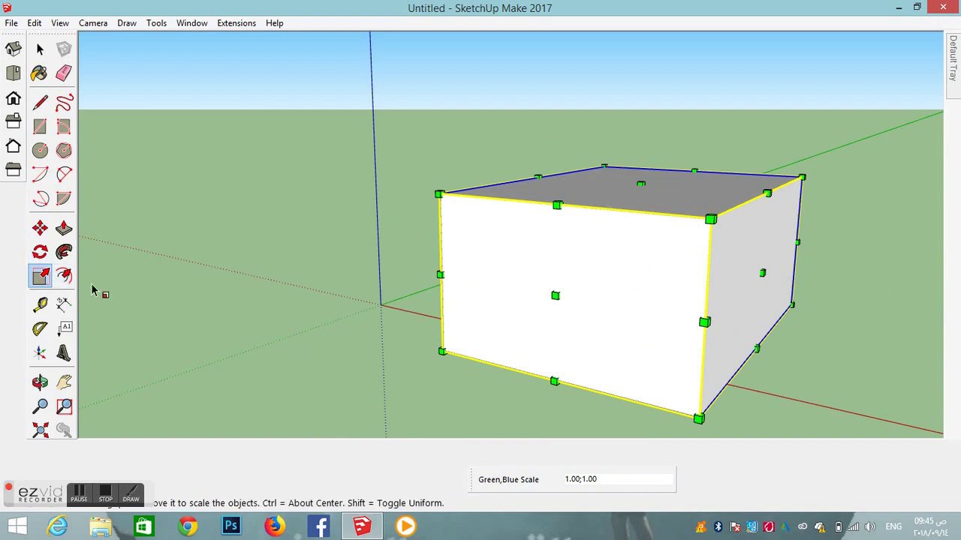
left_click(41, 49)
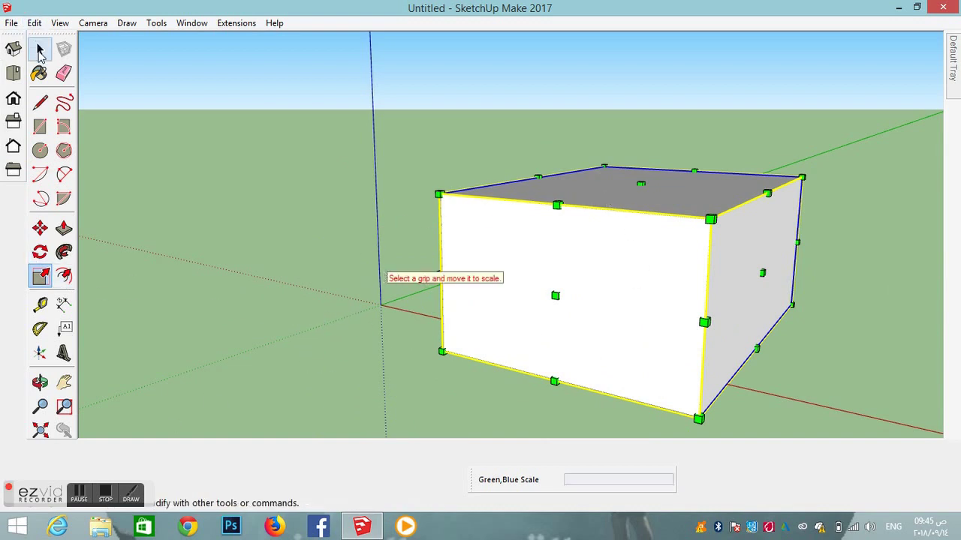
left_click_drag(630, 294, 665, 303)
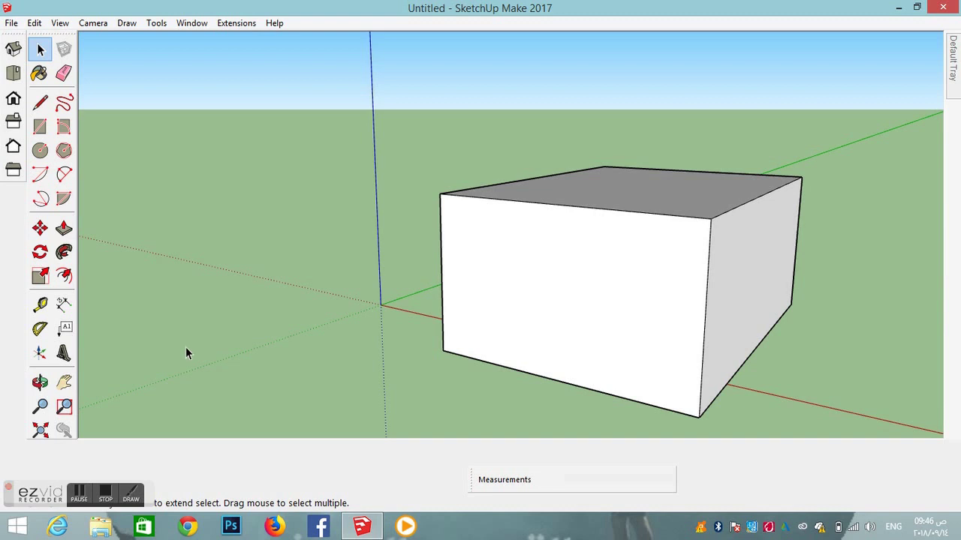
- Open the box group for editing and offset the front face's outline inward about 0.17 m
left_click(64, 276)
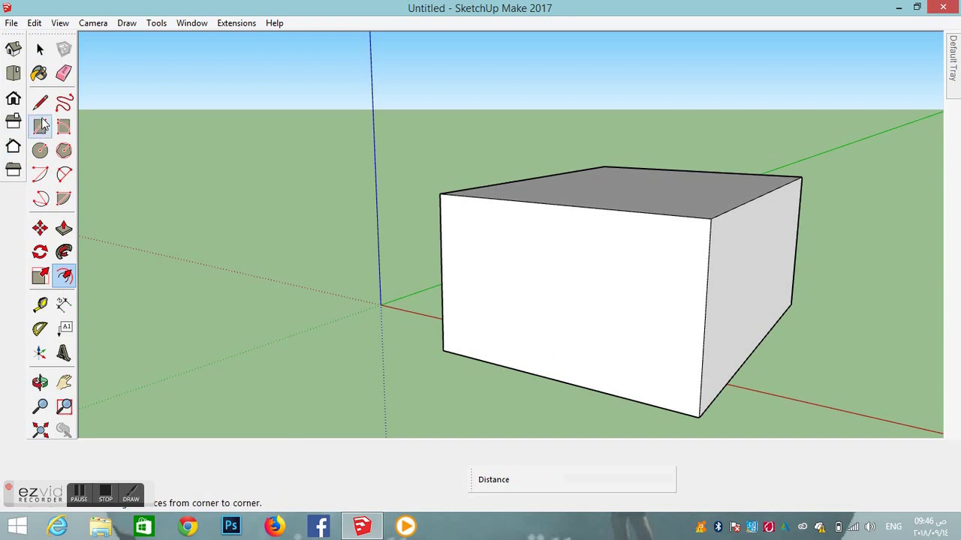
key("space")
left_click(540, 358)
double_click(540, 359)
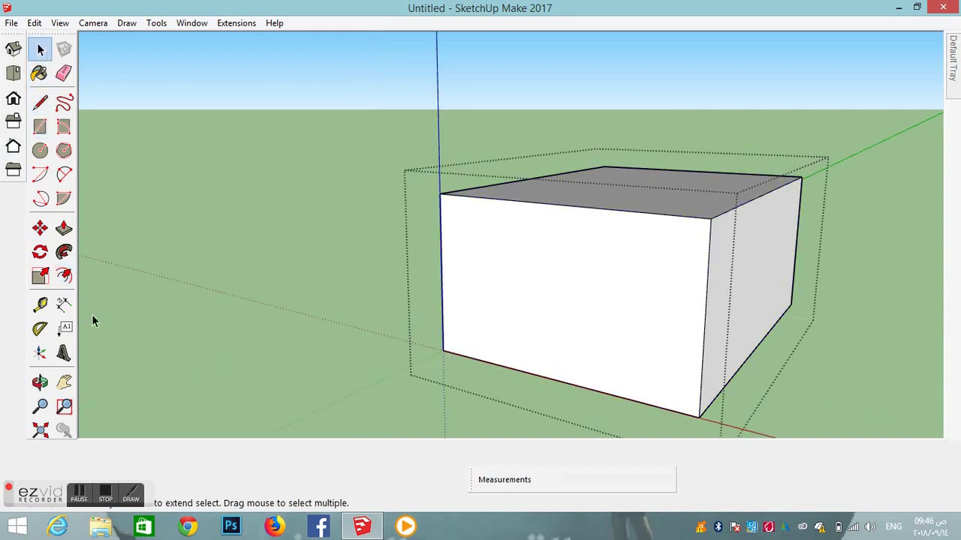
left_click(65, 276)
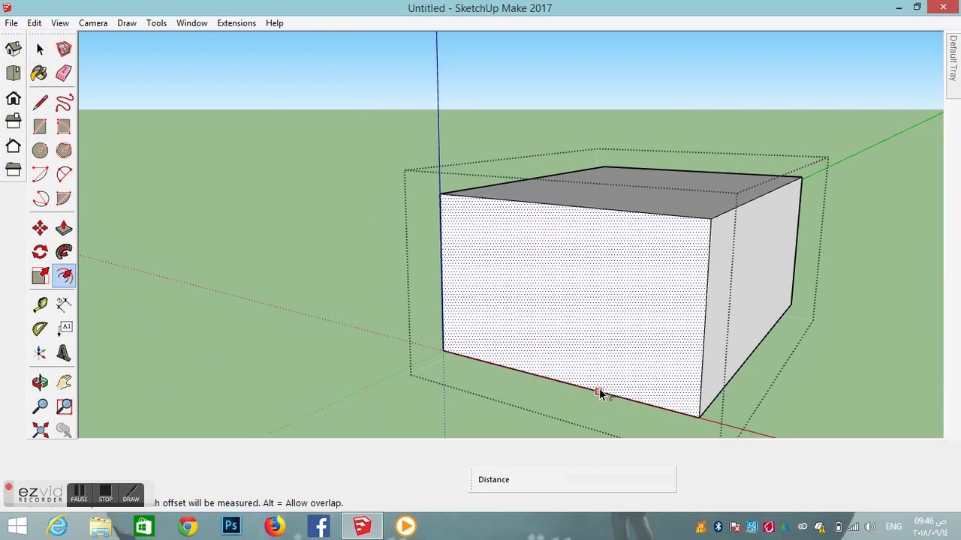
left_click(601, 394)
left_click(605, 382)
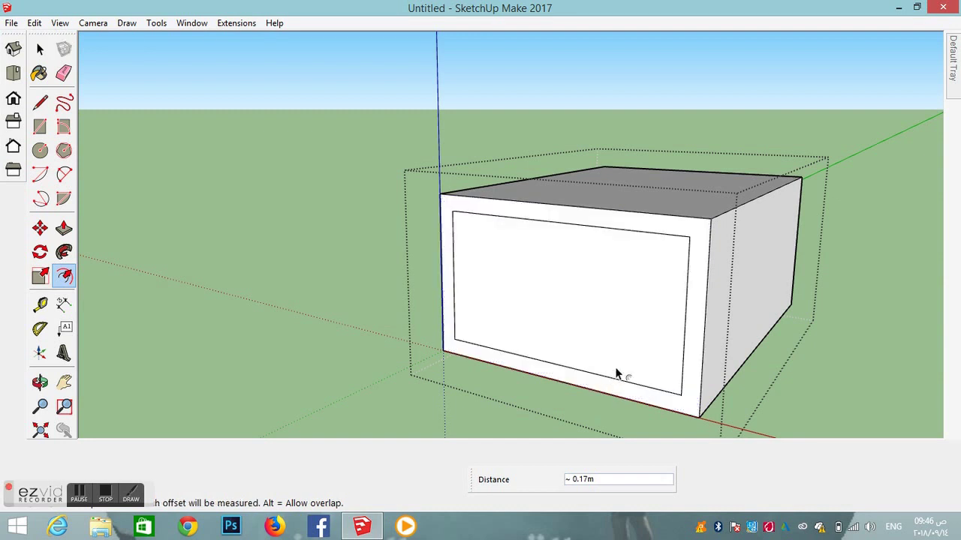
- Repeat the same inward offset four more times to make nested rectangles on the front face
double_click(618, 365)
double_click(602, 342)
double_click(597, 329)
double_click(593, 313)
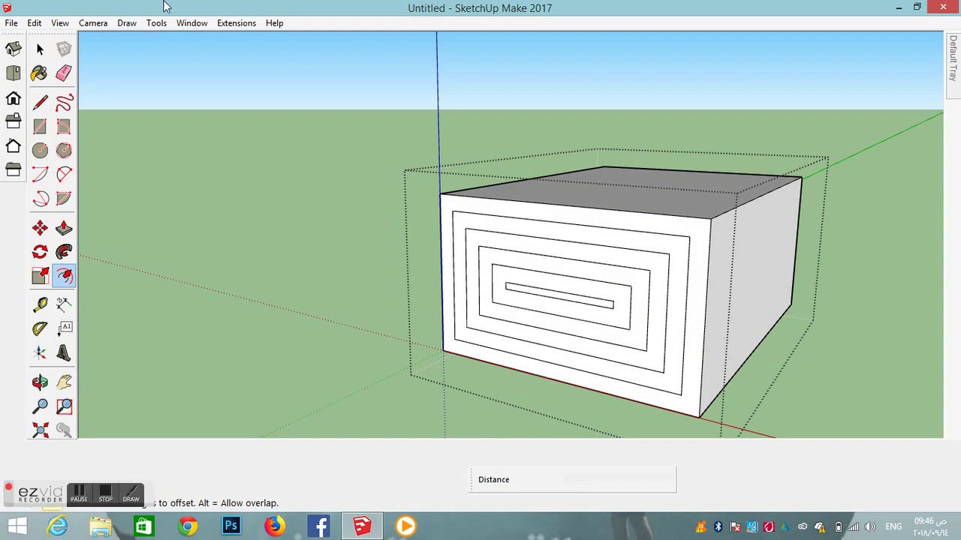
- Pull the band around the innermost rectangle out about 0.10 m and push the band just inside the outer border inward
left_click(64, 228)
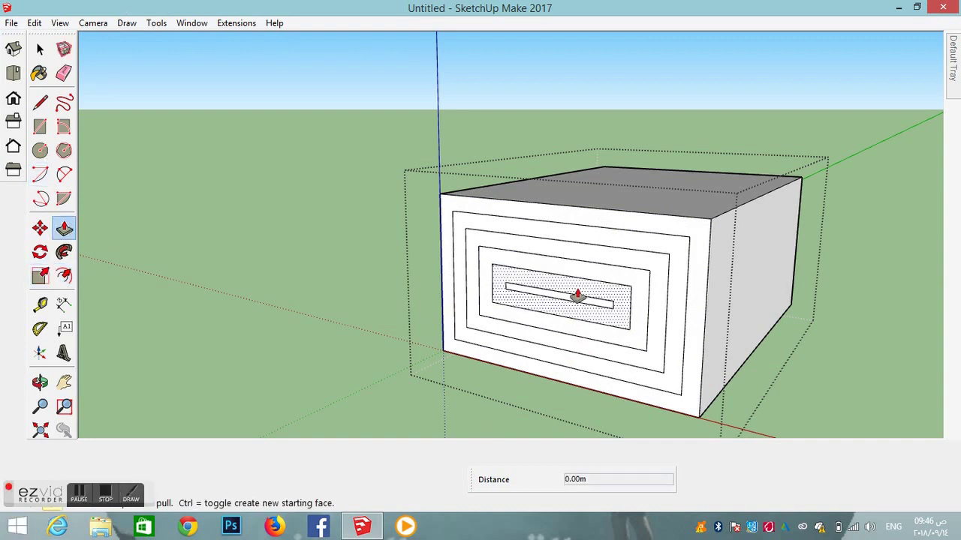
left_click(613, 316)
left_click(628, 310)
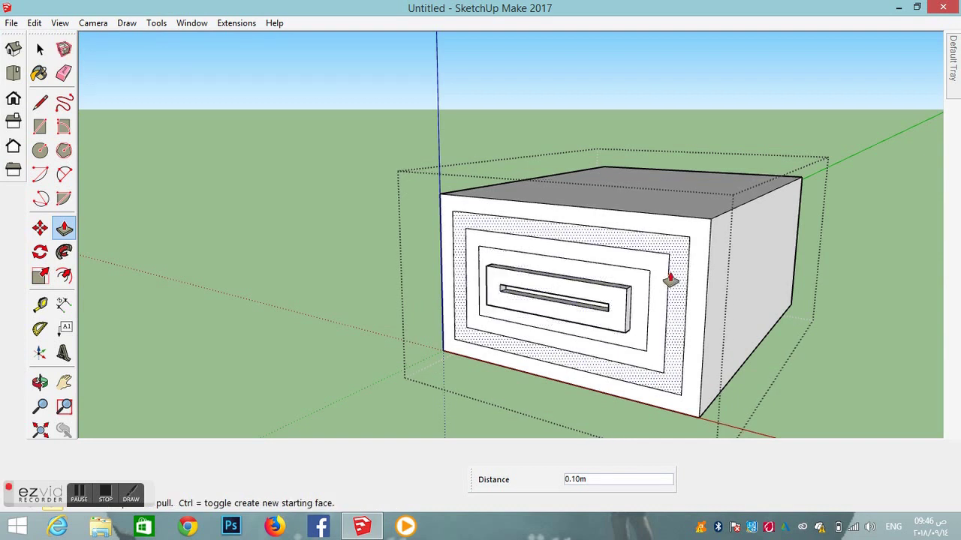
left_click(670, 278)
key("Escape")
left_click(683, 279)
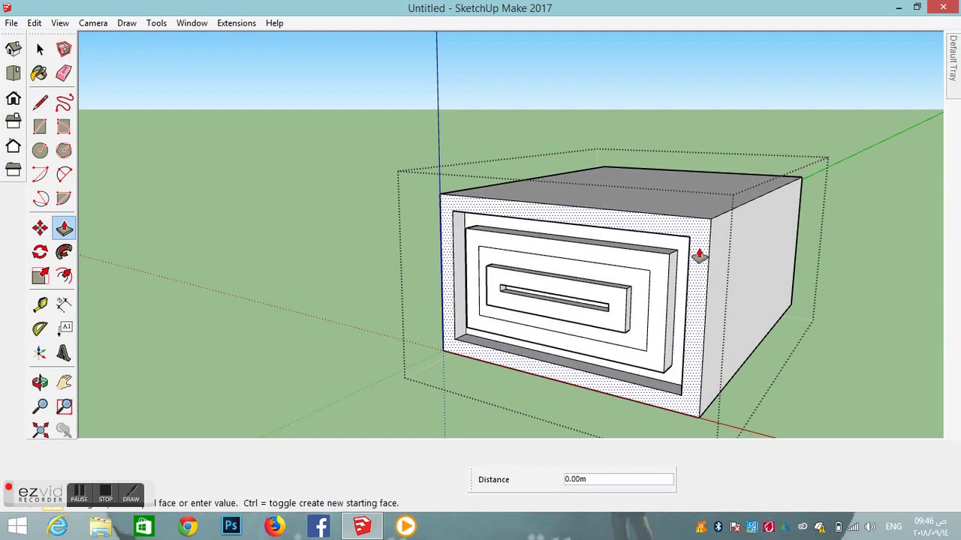
- Pull the outer border of the front face out 0.15 m and close the group
type("0.15")
key("Return")
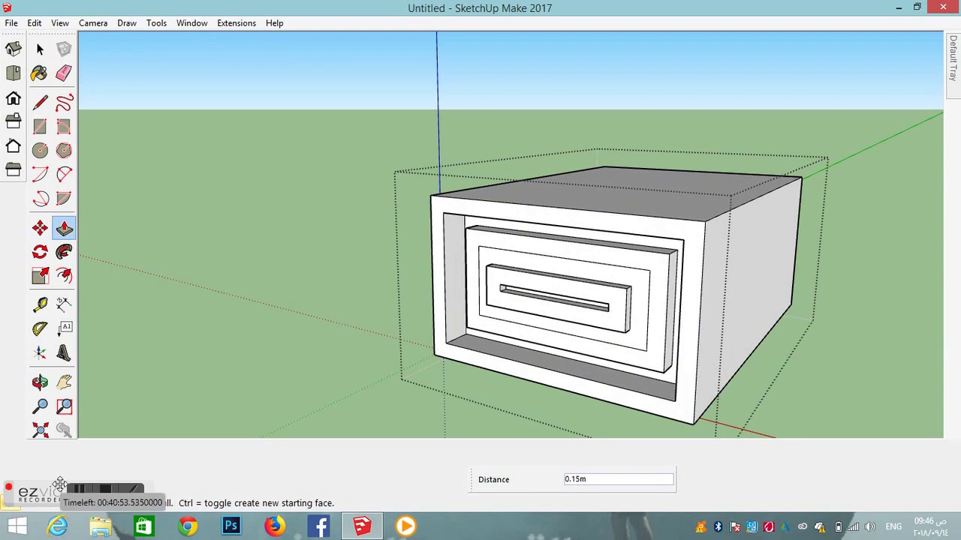
left_click(40, 48)
left_click(289, 350)
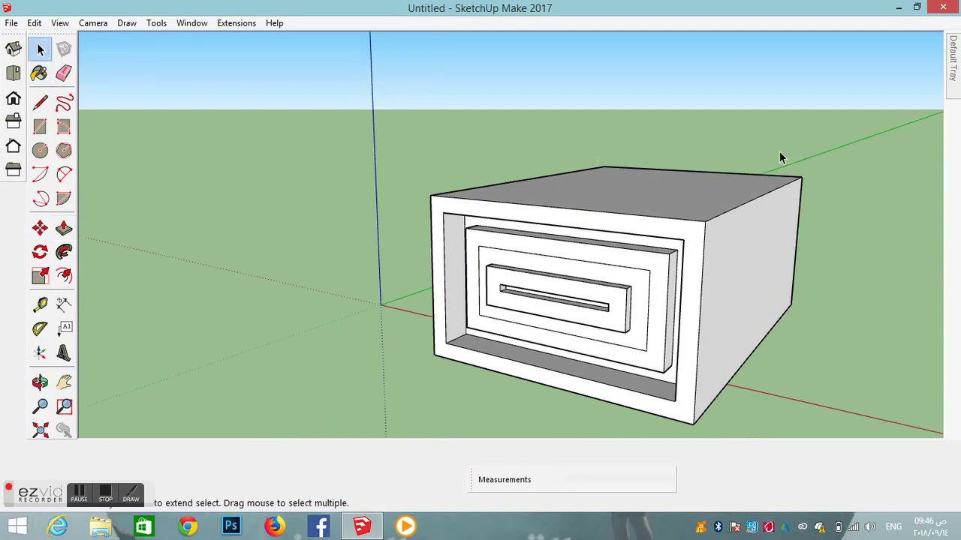
- Reopen the box group for editing
double_click(714, 269)
left_click(824, 285)
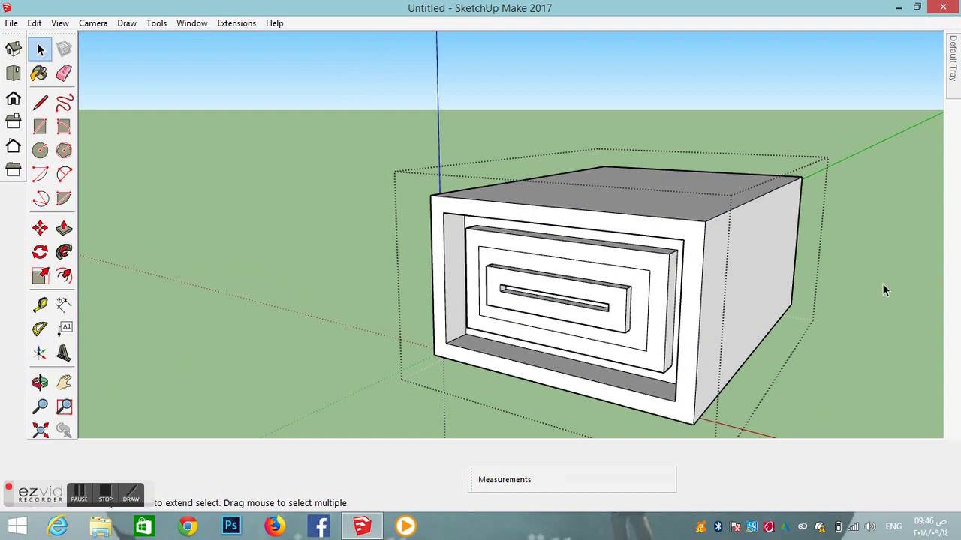
- Leave the box group and erase it from the model
left_click(728, 240)
right_click(730, 238)
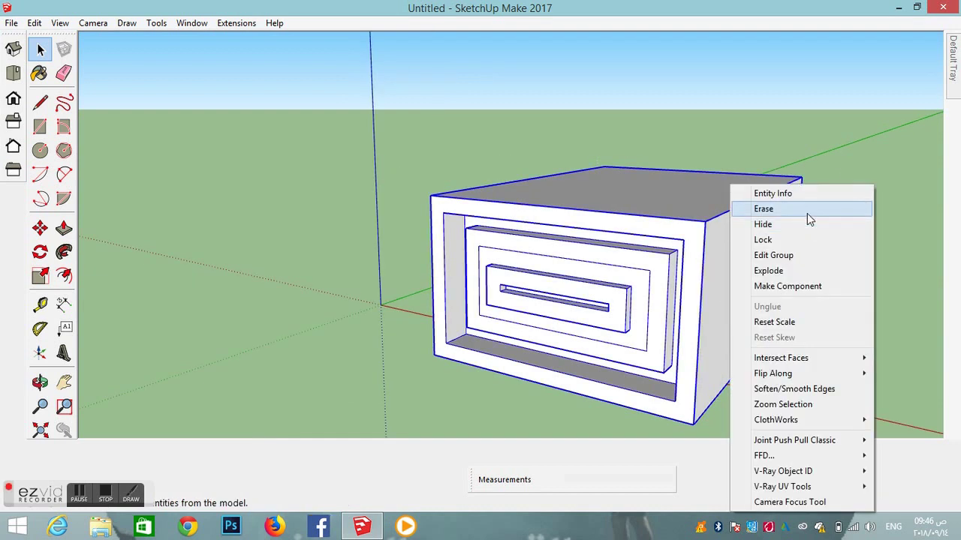
left_click(807, 211)
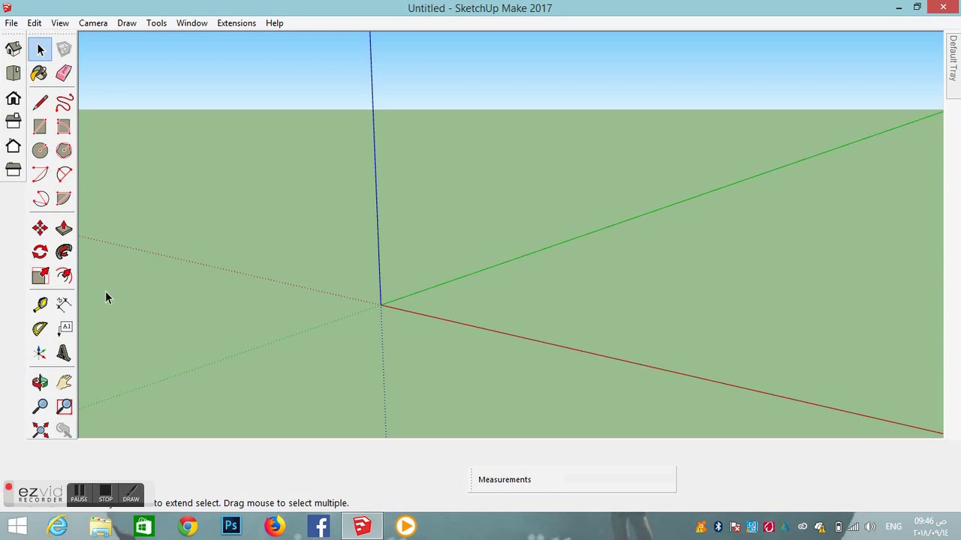
- Draw a 60-sided circle with a radius of about 1.89 m on the ground plane, centred on the origin
left_click(43, 158)
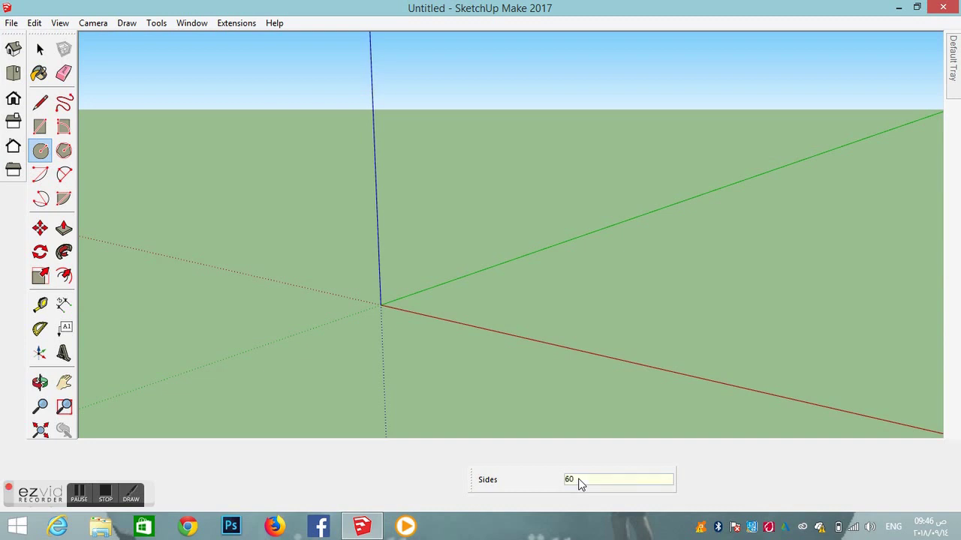
type("60")
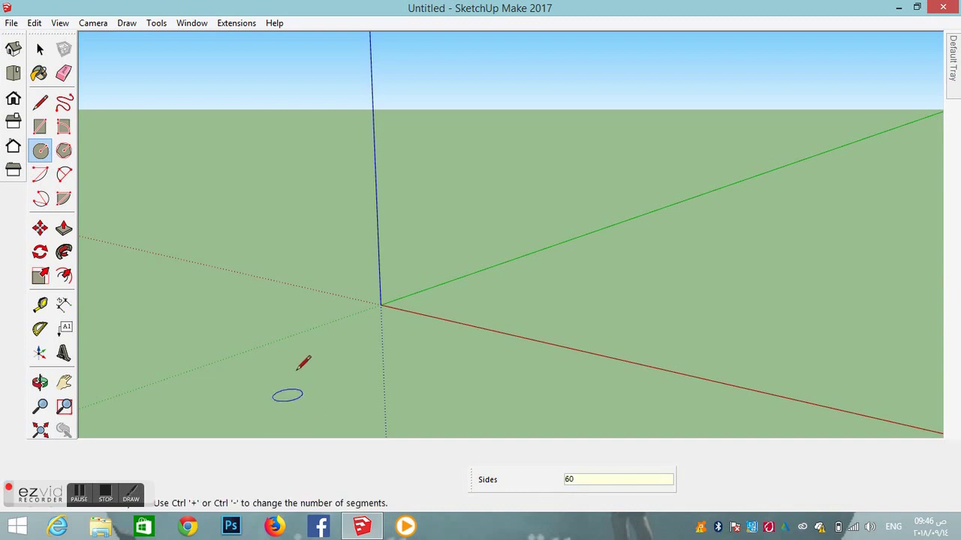
left_click(380, 304)
left_click(512, 335)
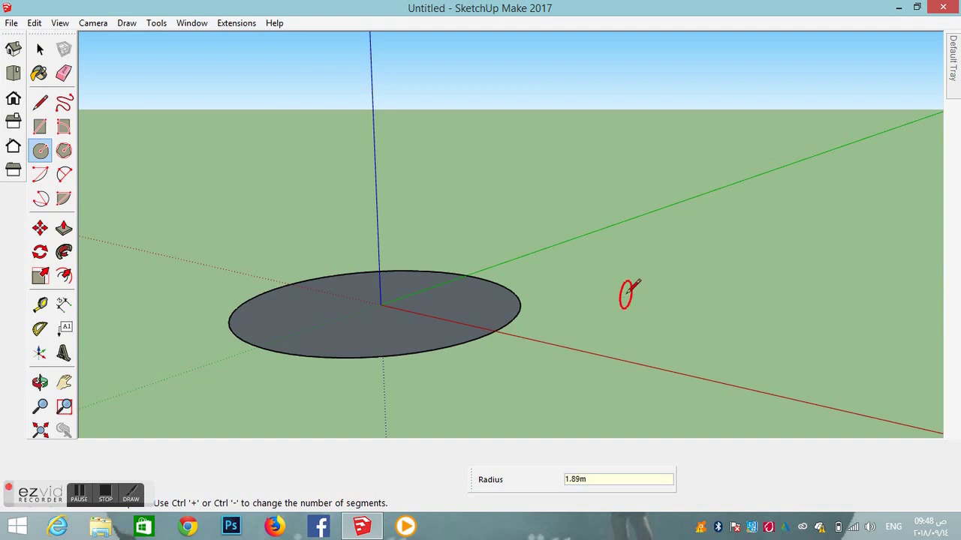
- Draw a vertical circle perpendicular to the red axis, centred on the origin and slightly larger than the ground circle
key("Up")
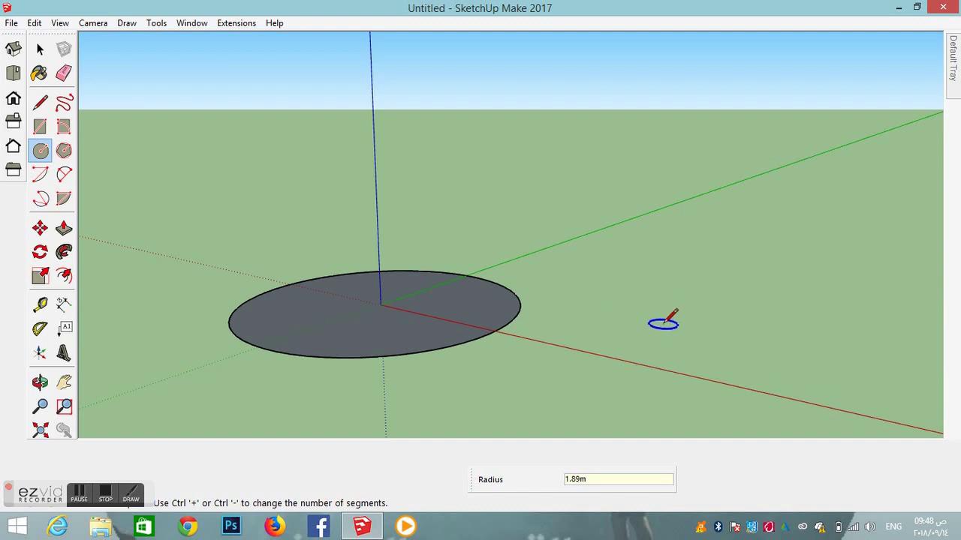
key("Right")
left_click(380, 303)
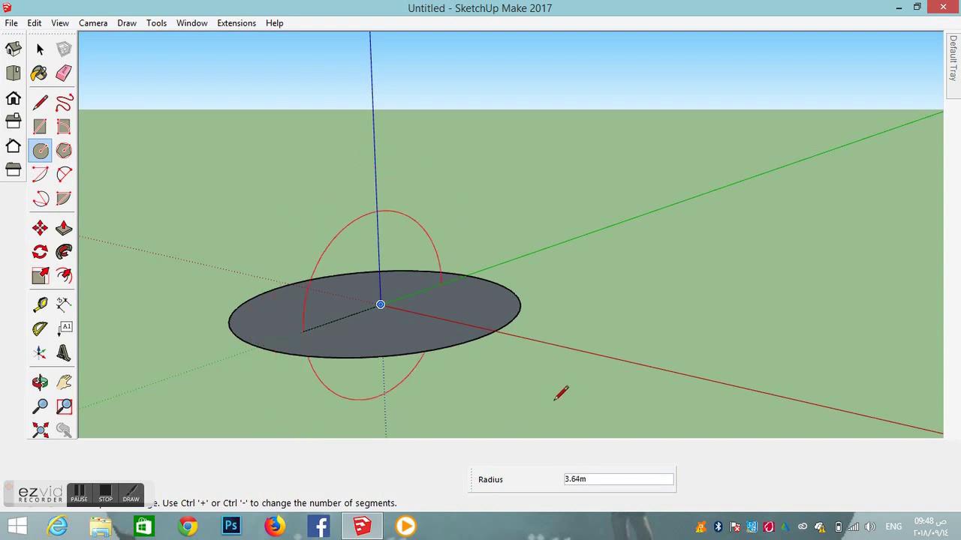
left_click(475, 419)
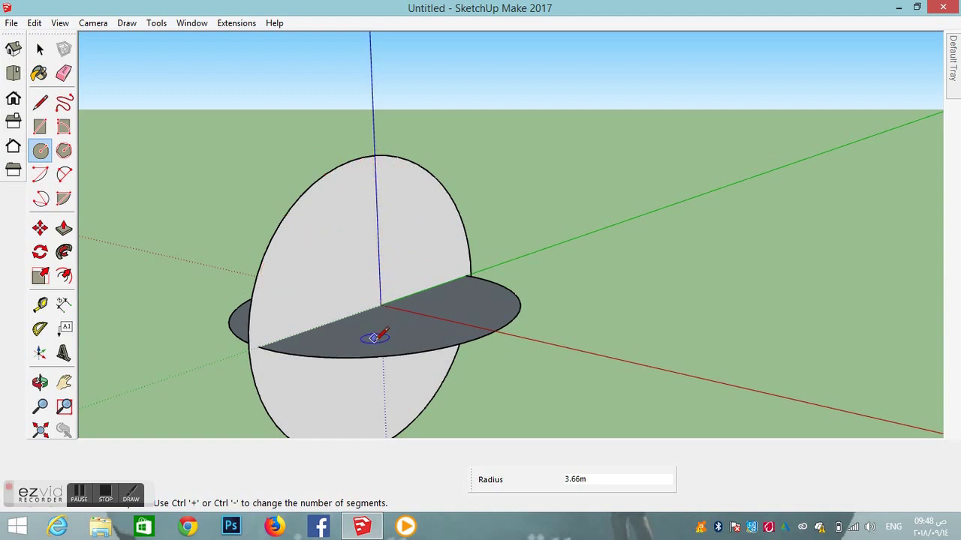
- Sweep the vertical circle around the ground circle with Follow Me to form a sphere
left_click(41, 48)
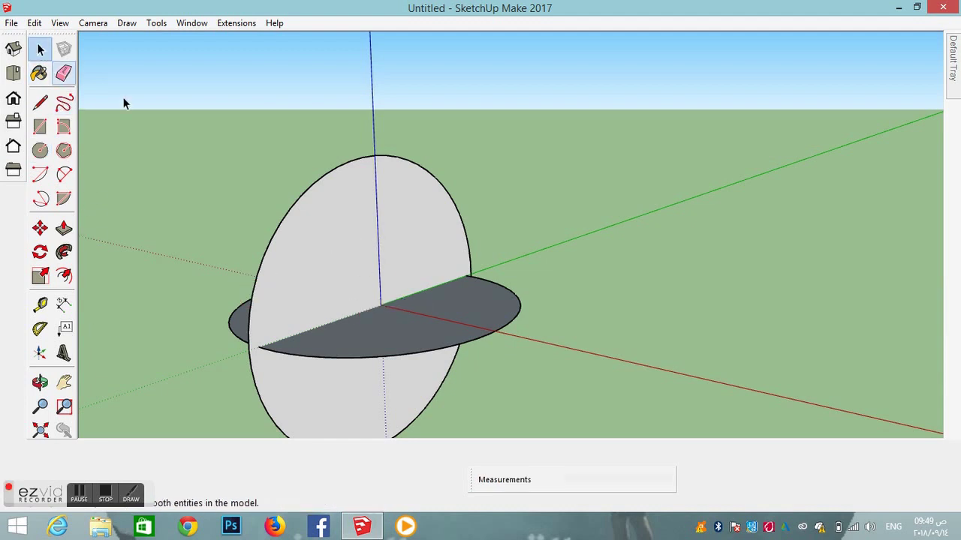
double_click(477, 319)
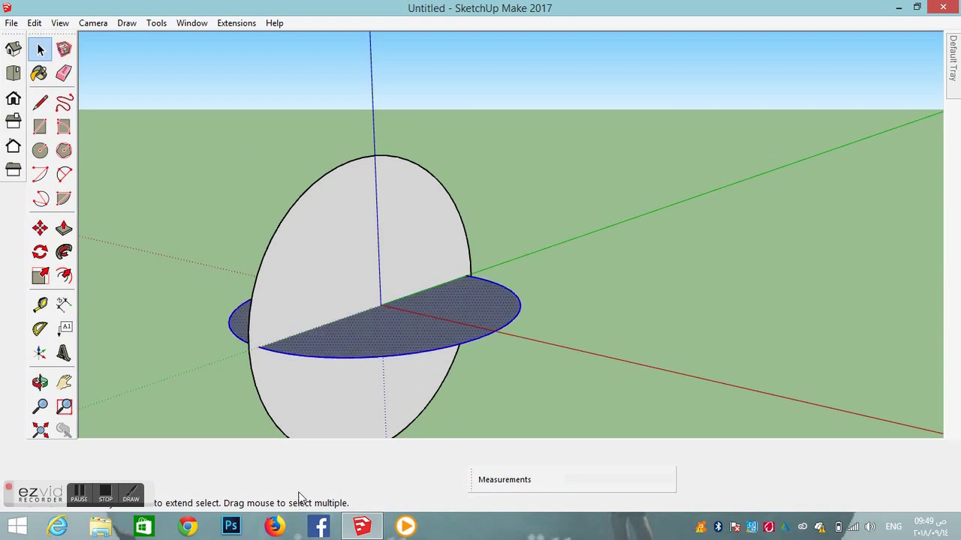
left_click(64, 255)
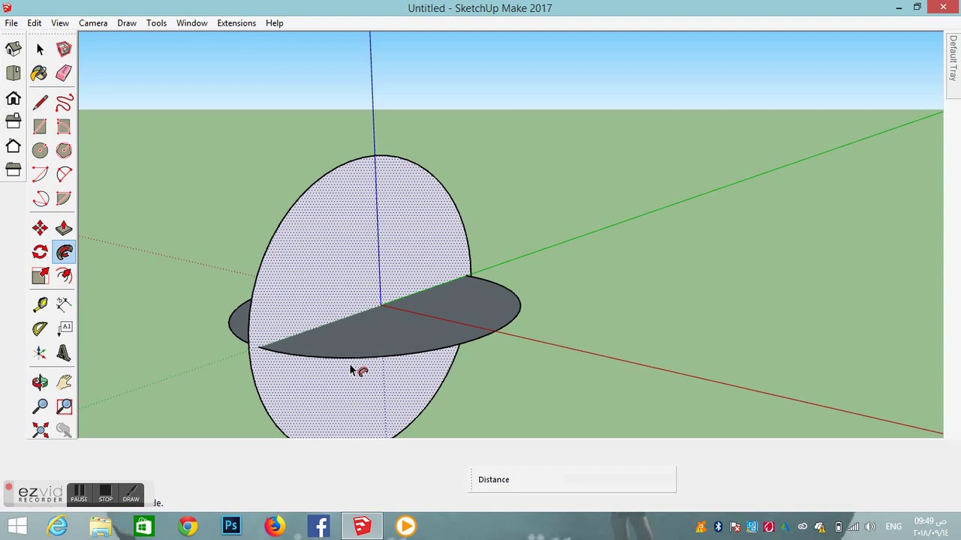
left_click(319, 274)
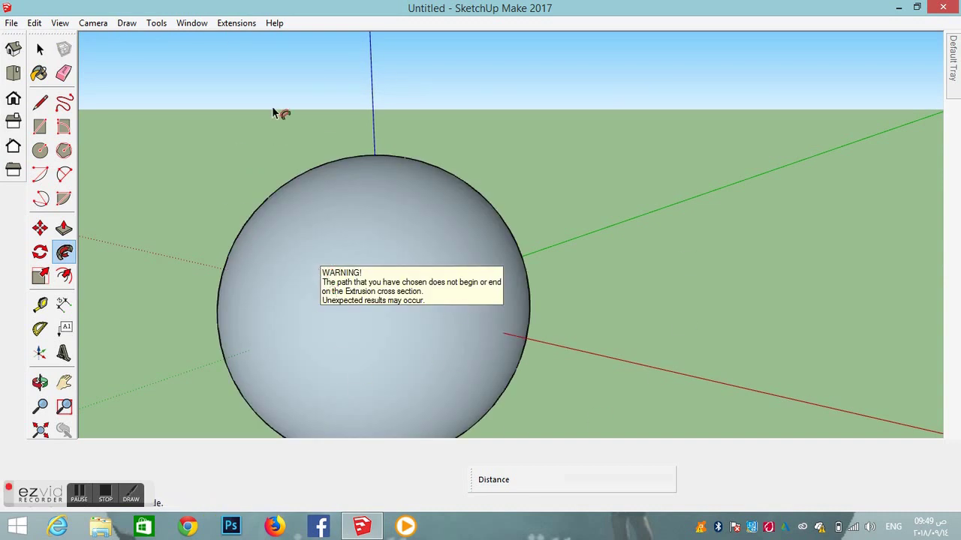
- Select the entire sphere with all its connected geometry and make it a group
left_click(40, 49)
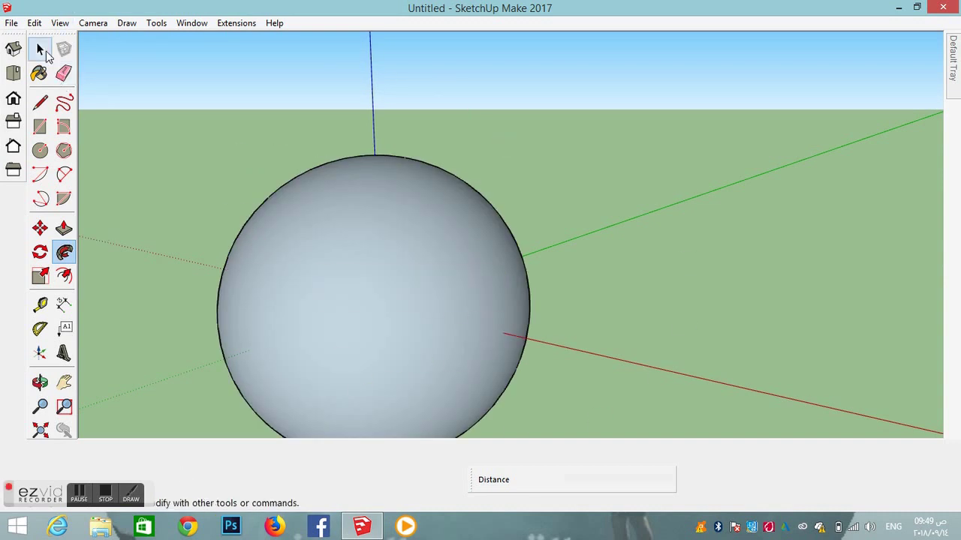
triple_click(364, 271)
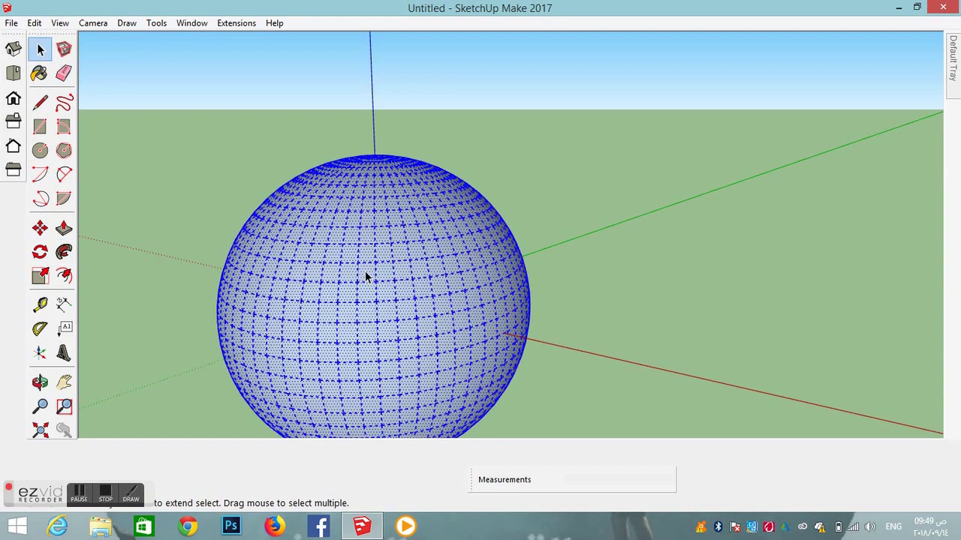
right_click(364, 273)
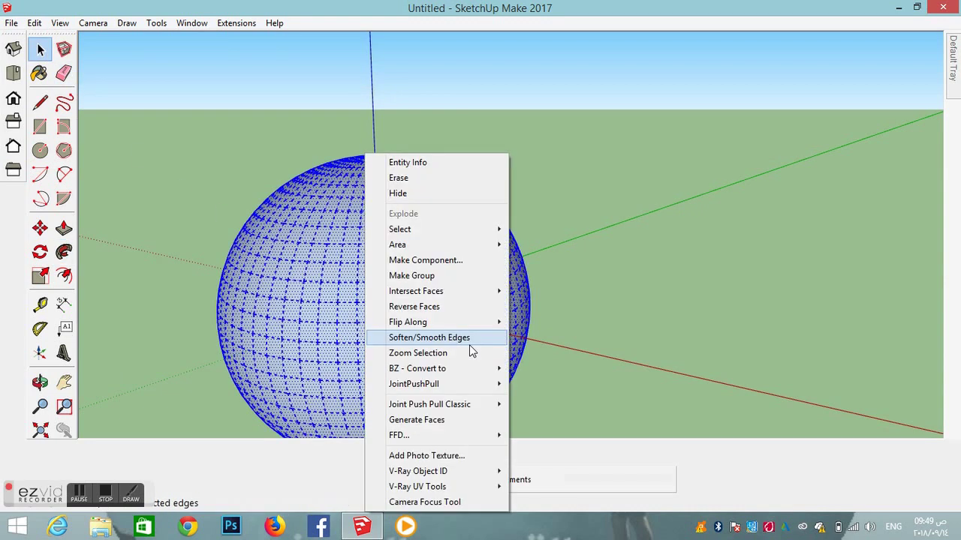
left_click(411, 275)
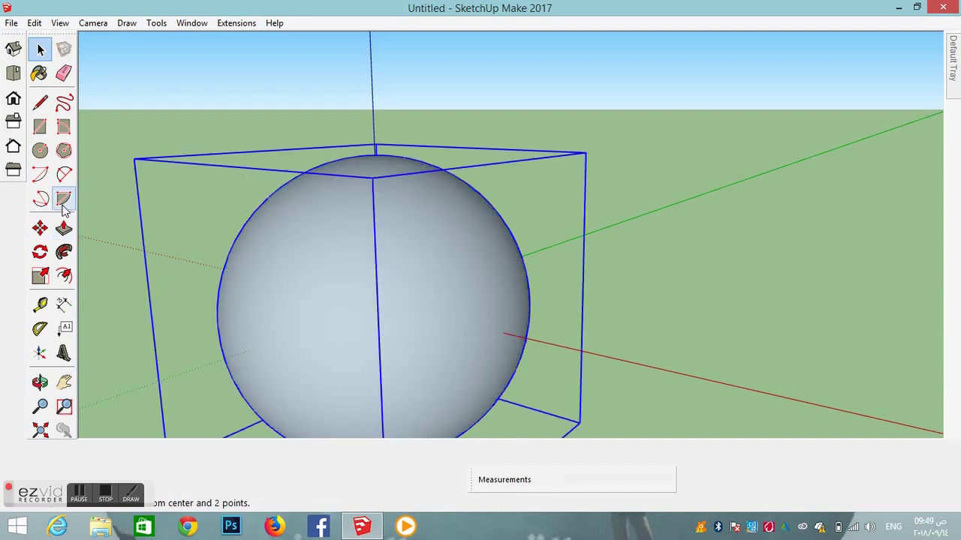
- Move the sphere group about 7.36 m away from the ground circle so that it stands clear of the disc
left_click(40, 227)
left_click(339, 326)
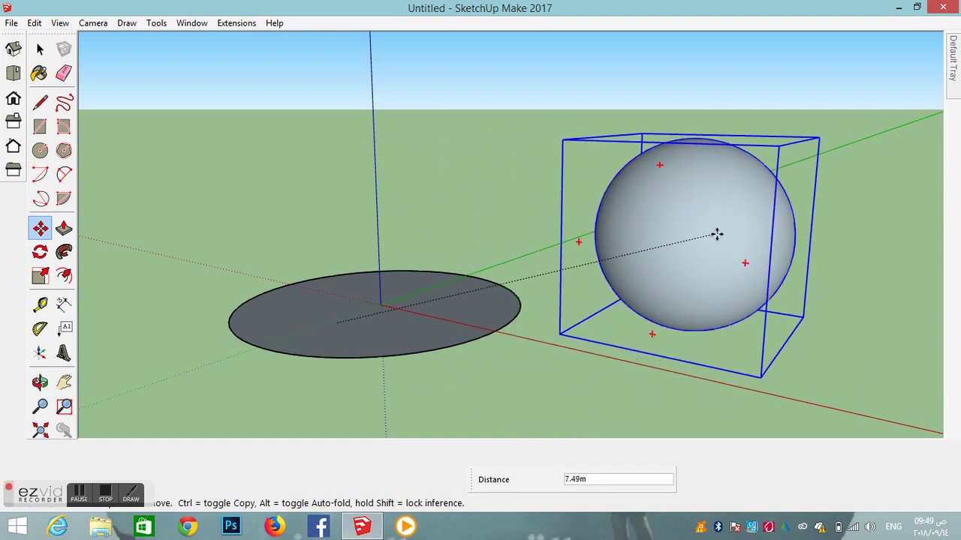
left_click(700, 231)
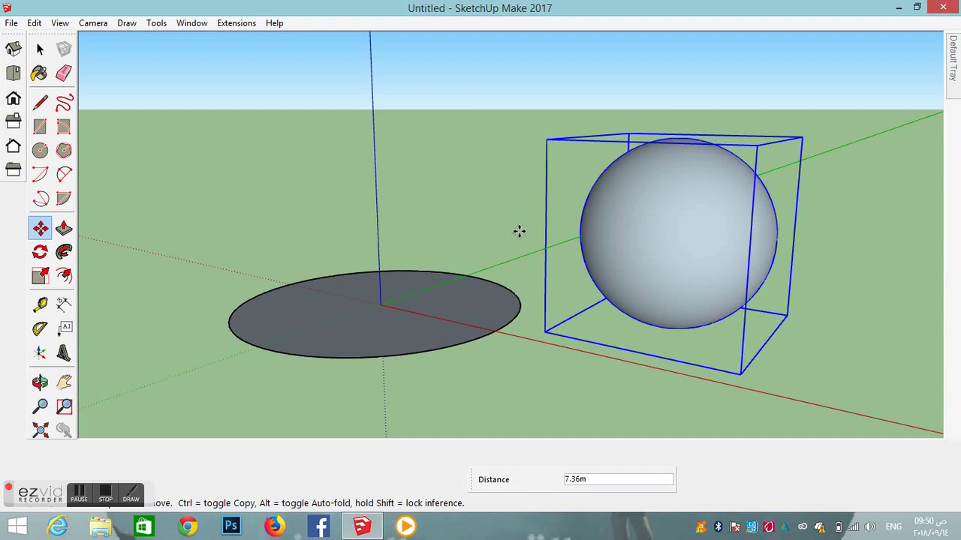
left_click(39, 276)
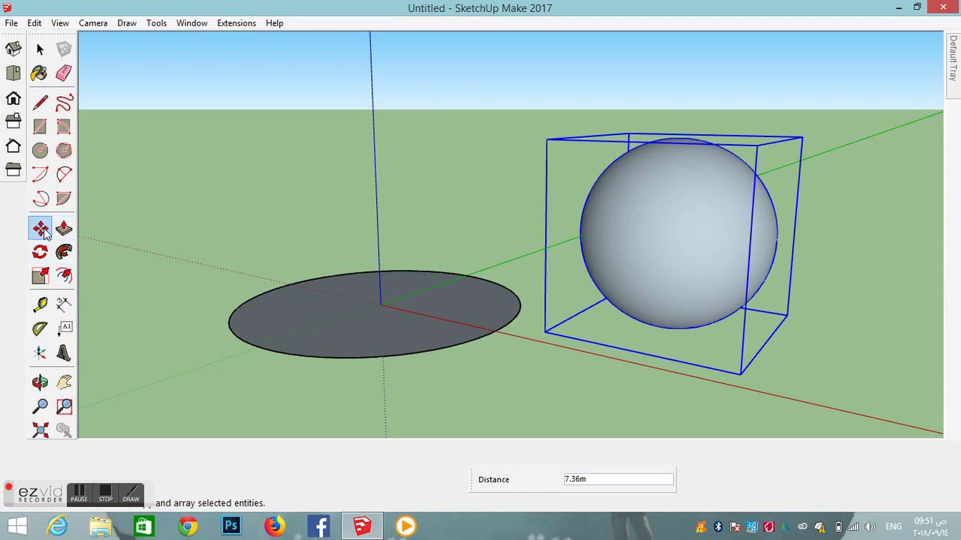
left_click(97, 497)
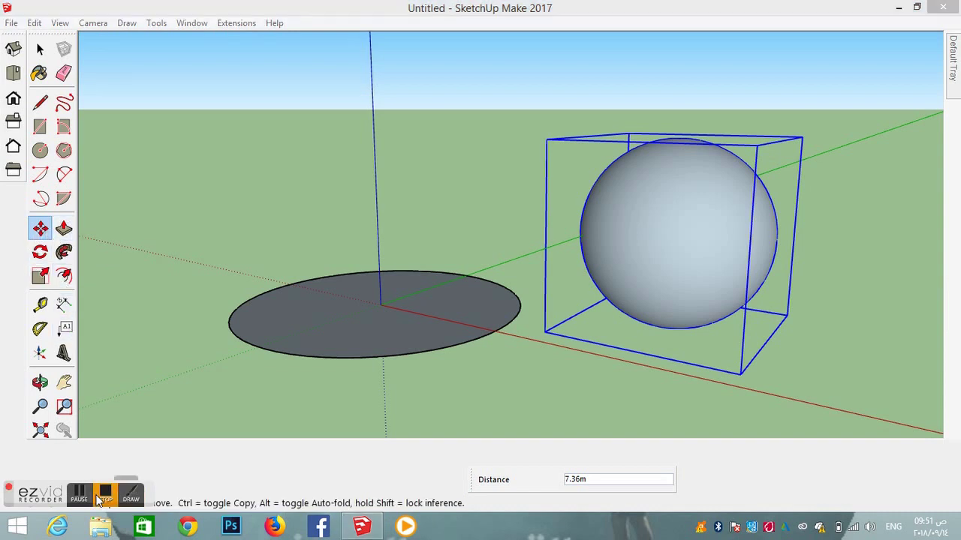